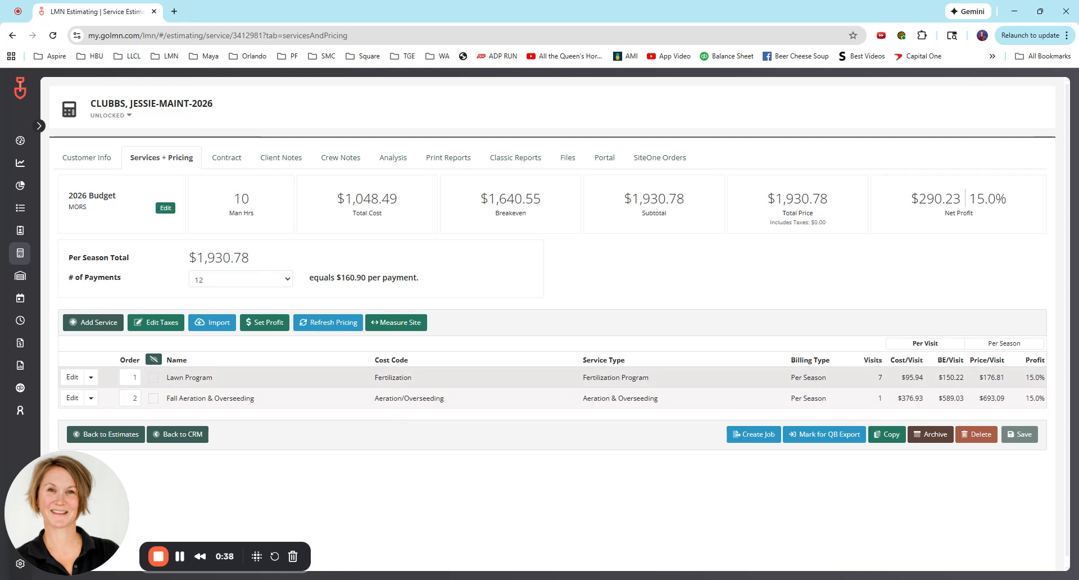
Step: Create a contract for this estimate and set its start date to 01-Mar-2026
left_click(227, 160)
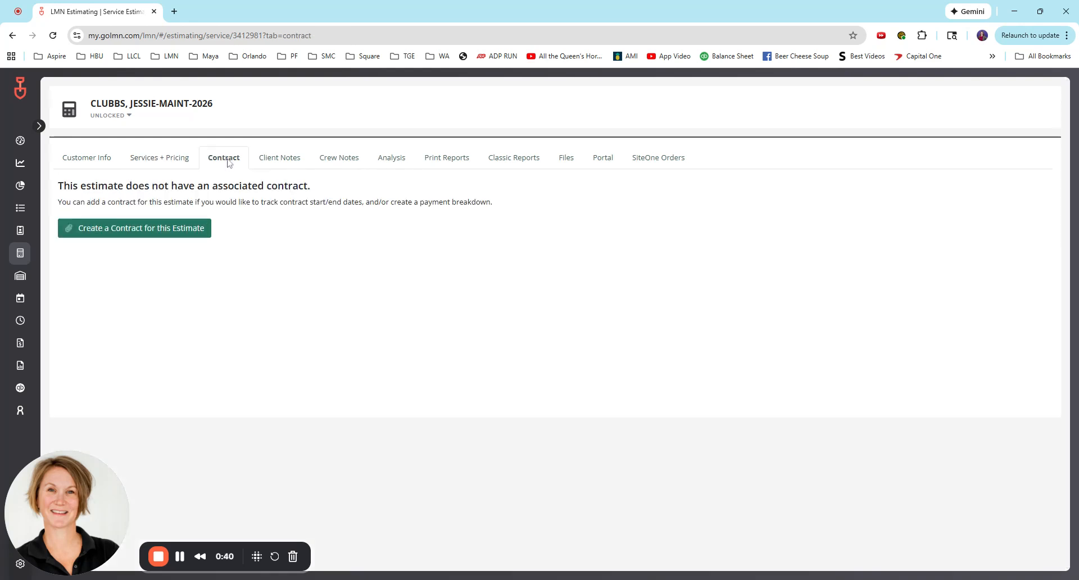
left_click(140, 233)
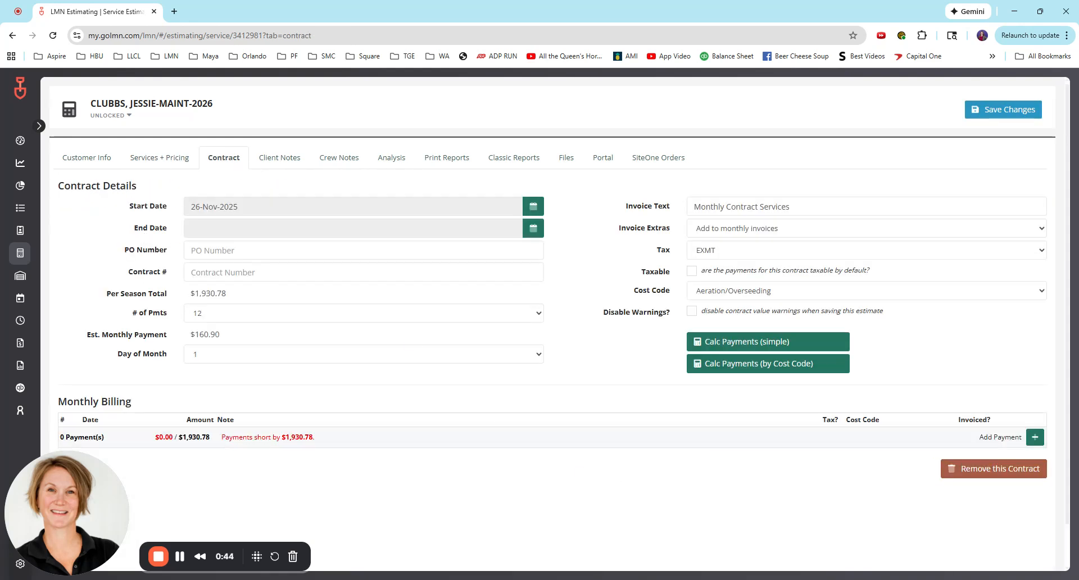
left_click(533, 206)
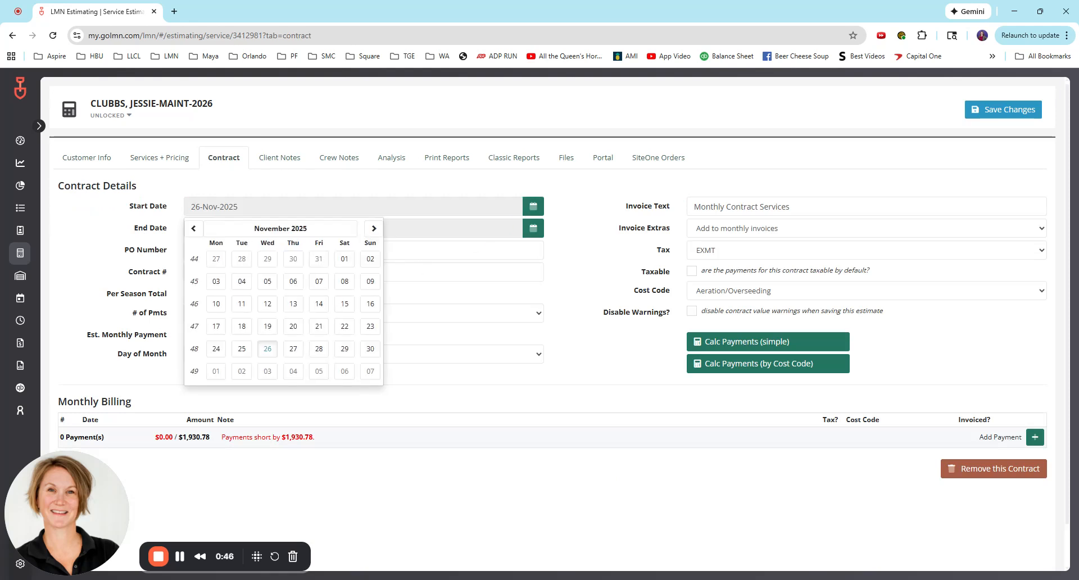
left_click(374, 229)
left_click(374, 229)
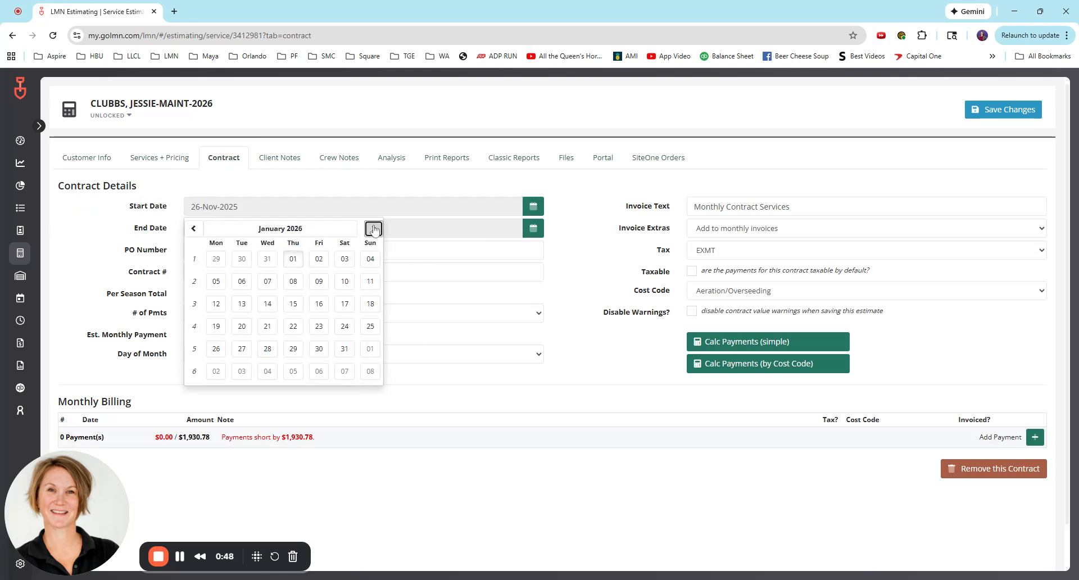
left_click(374, 229)
left_click(373, 229)
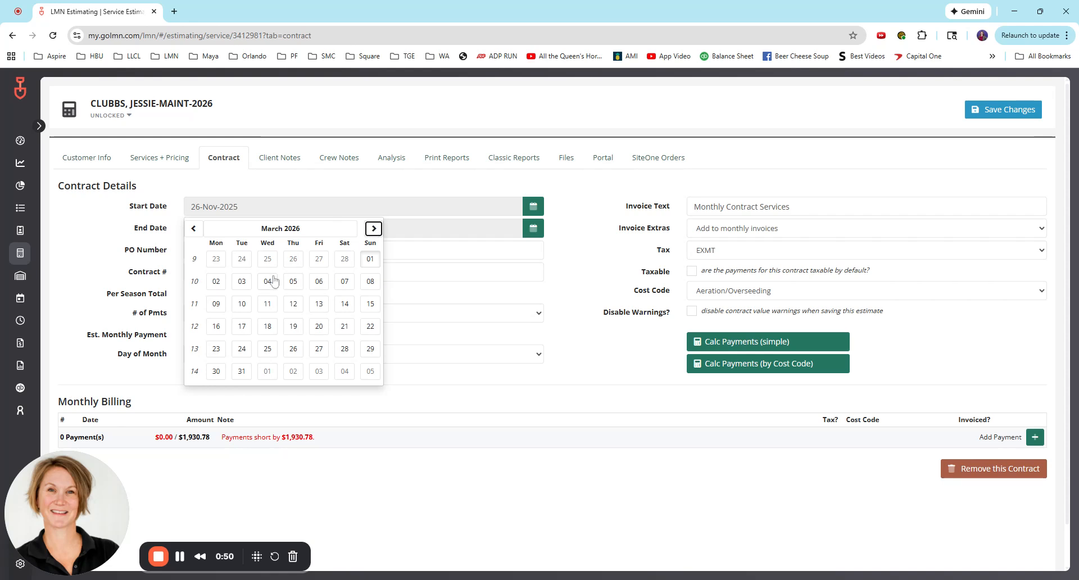
left_click(371, 260)
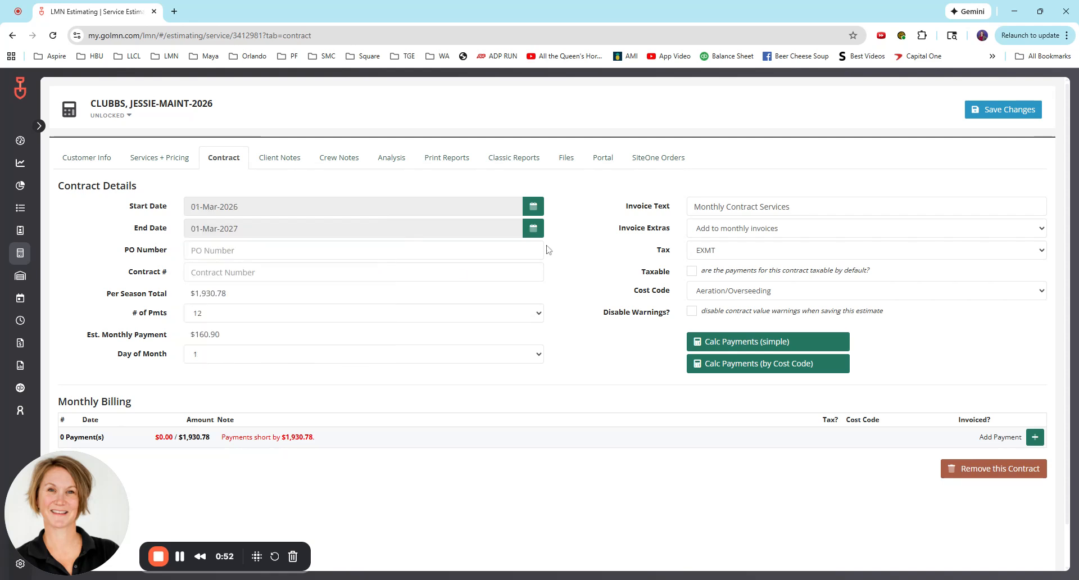
Step: Set the contract's end date to 30-Nov-2027
left_click(533, 228)
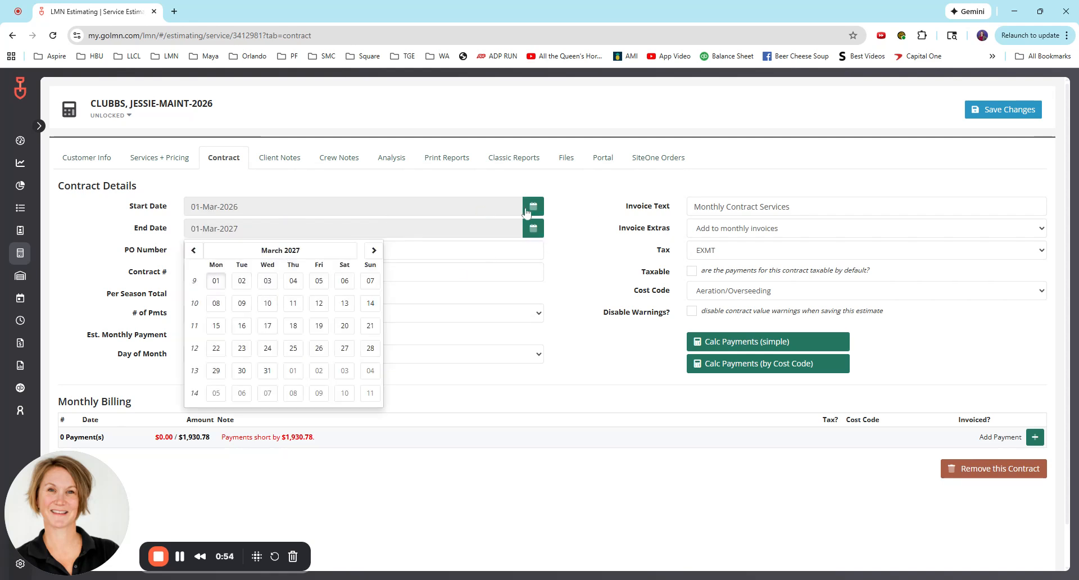
left_click(373, 250)
left_click(373, 251)
left_click(373, 251)
left_click(374, 251)
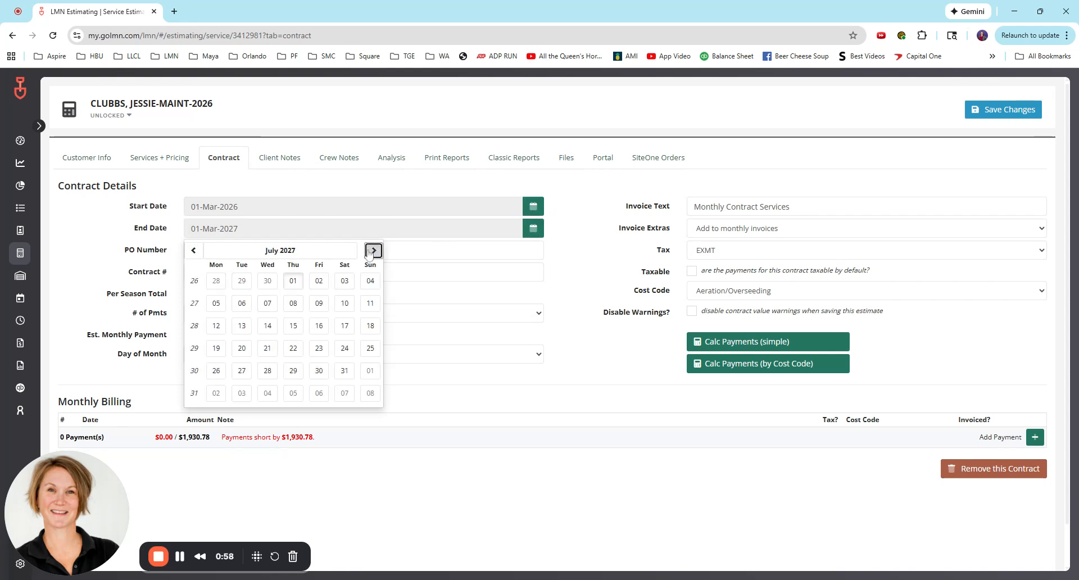
left_click(374, 250)
left_click(374, 251)
left_click(373, 250)
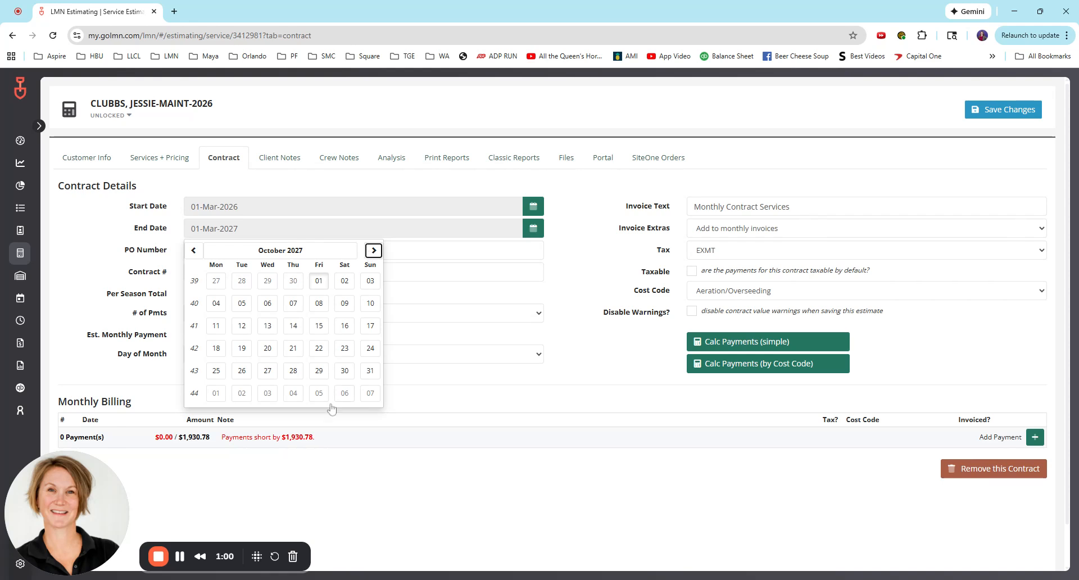
left_click(373, 251)
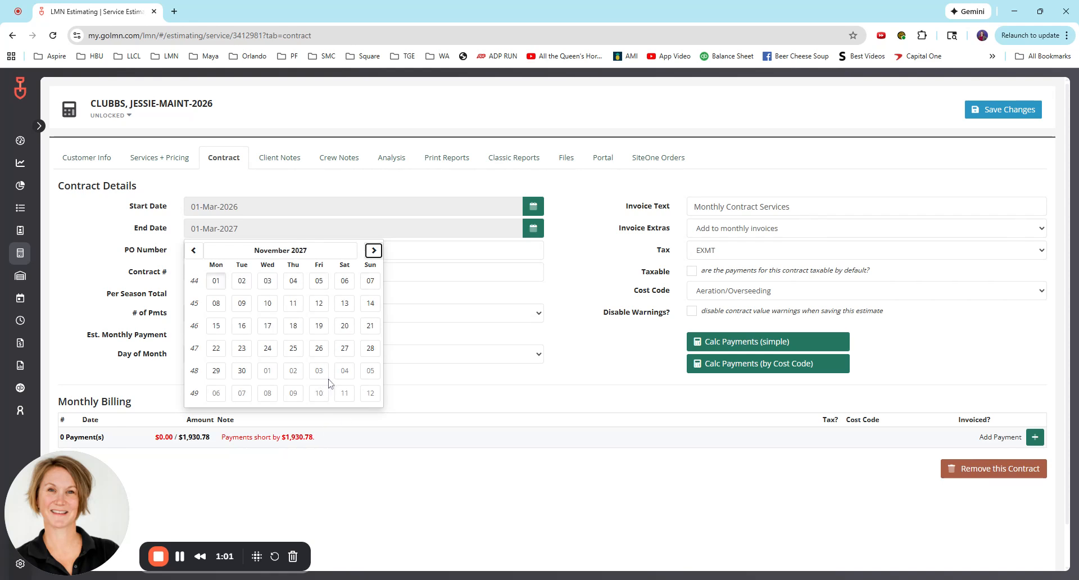
left_click(242, 371)
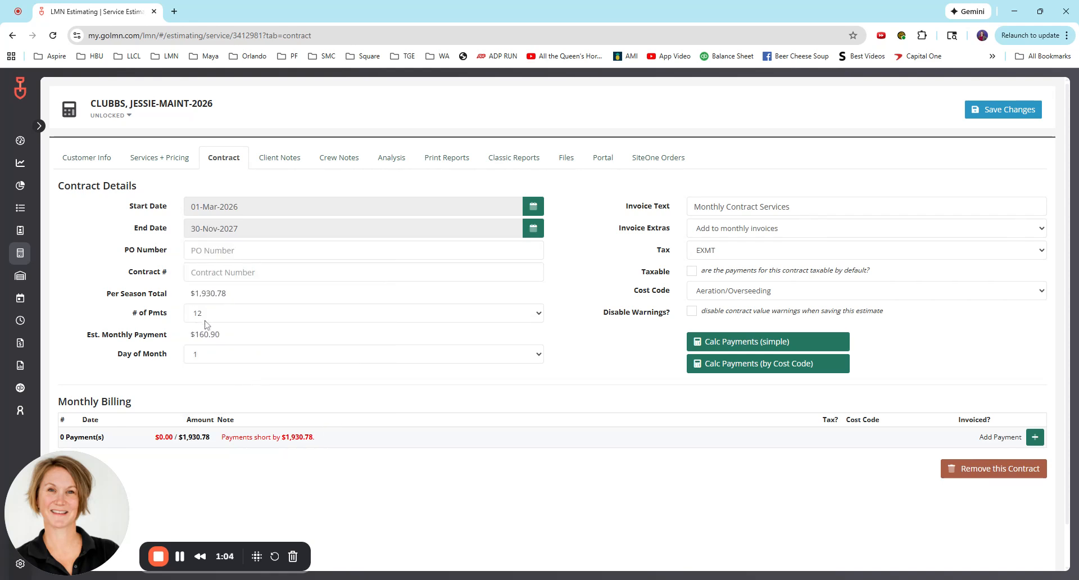
Step: Set the number of payments to 9 and append "at" plus the customer's surname to the invoice text
left_click(253, 234)
type("at Clubbs")
Step: Check the services' cost codes, set the contract's cost code to Holiday and calculate the payments with the simple method
left_click(164, 170)
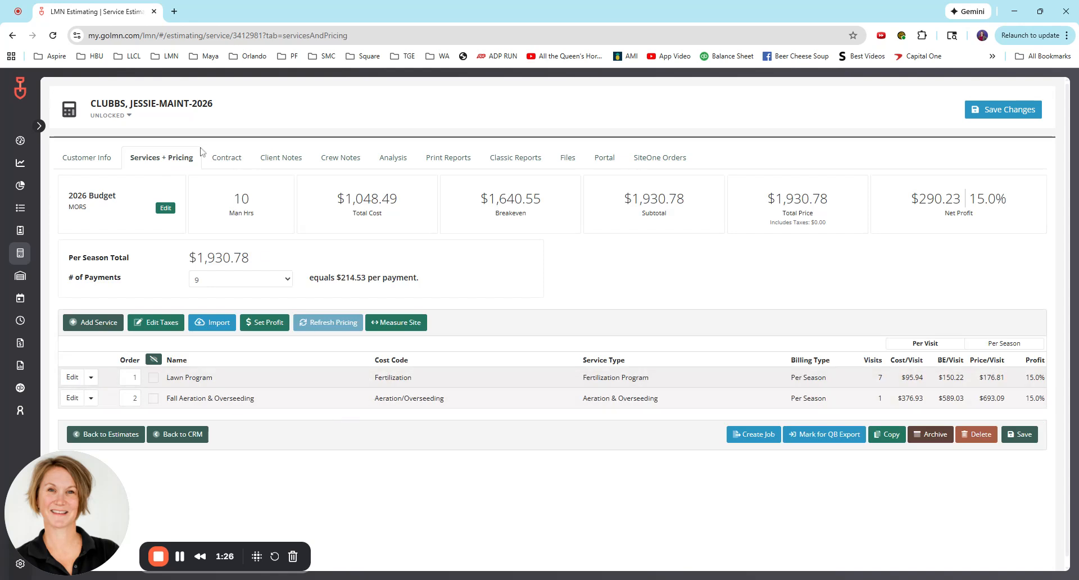
left_click(228, 157)
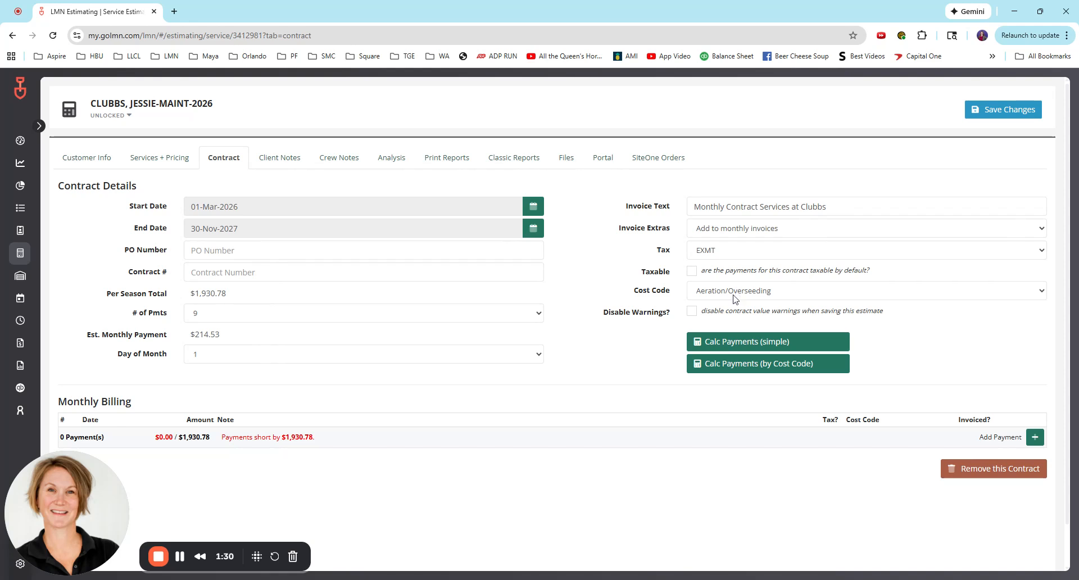
left_click(186, 155)
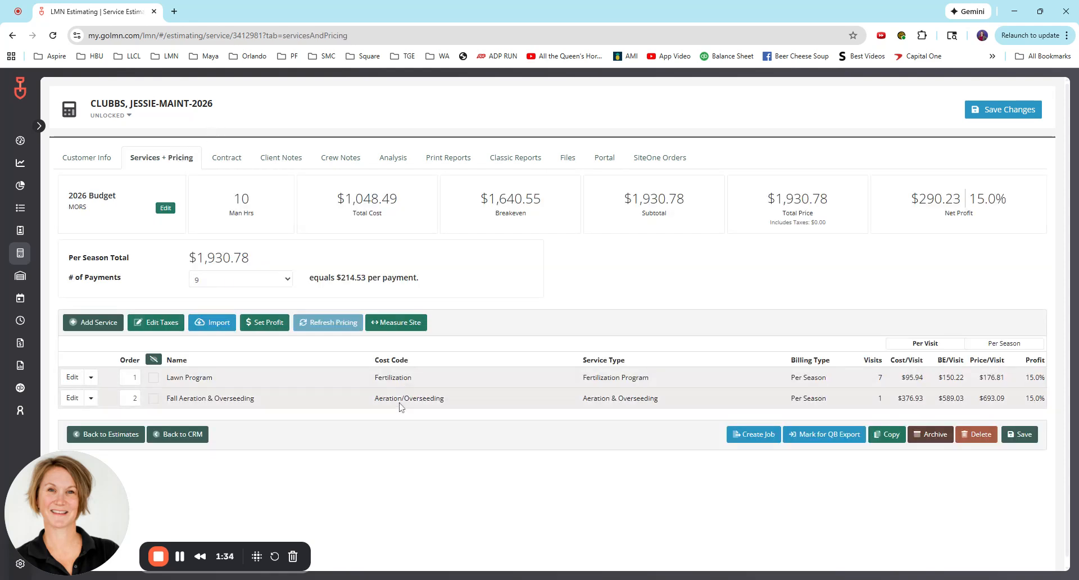
left_click(226, 163)
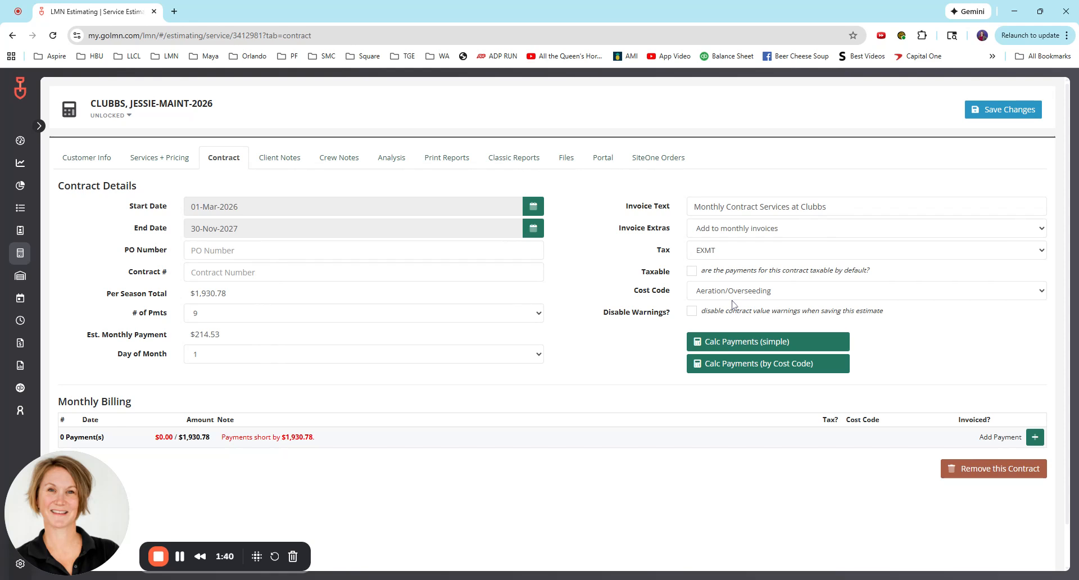
left_click(735, 340)
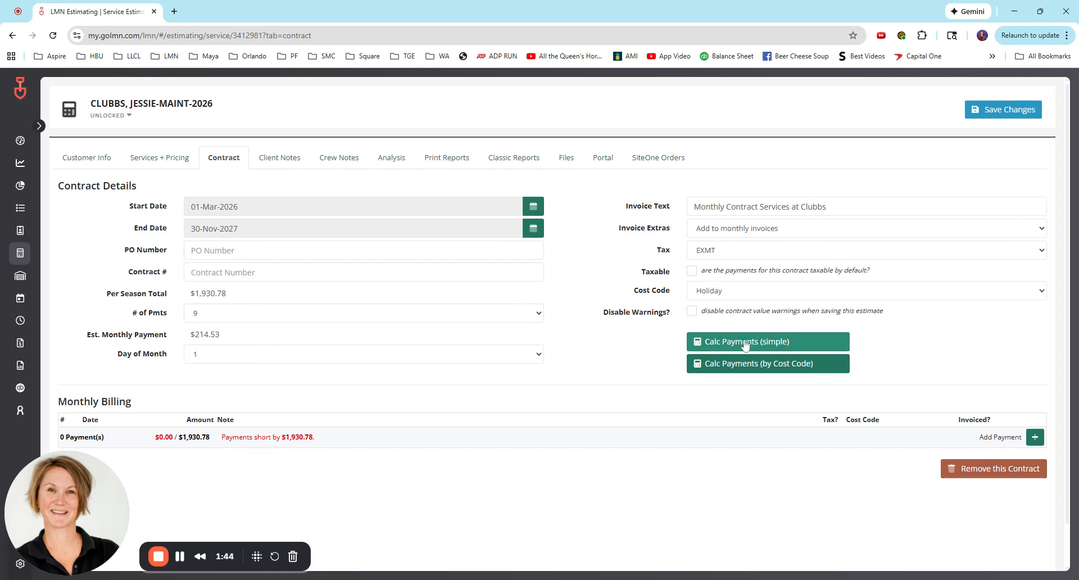
left_click(745, 344)
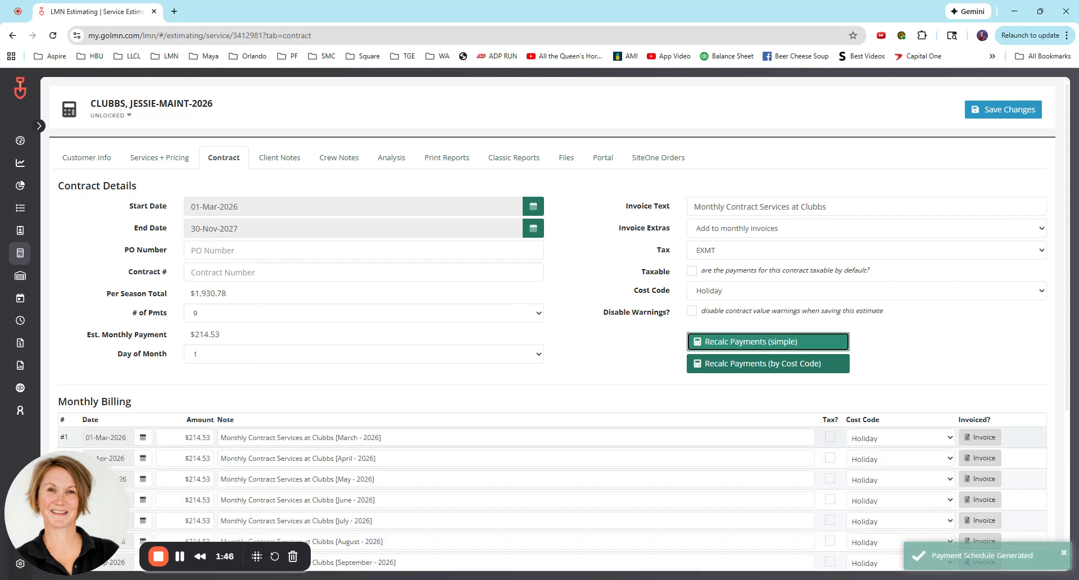
scroll(843, 337, "down", 2)
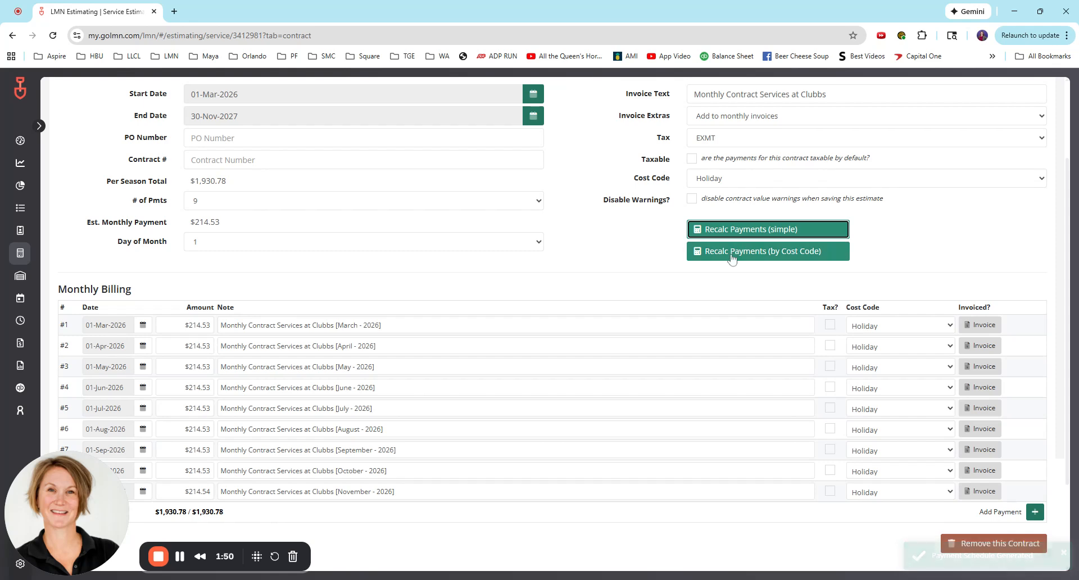
Step: Recalculate the contract payments by cost code and compare the billing lines with the cost codes of the estimate's services
left_click(731, 258)
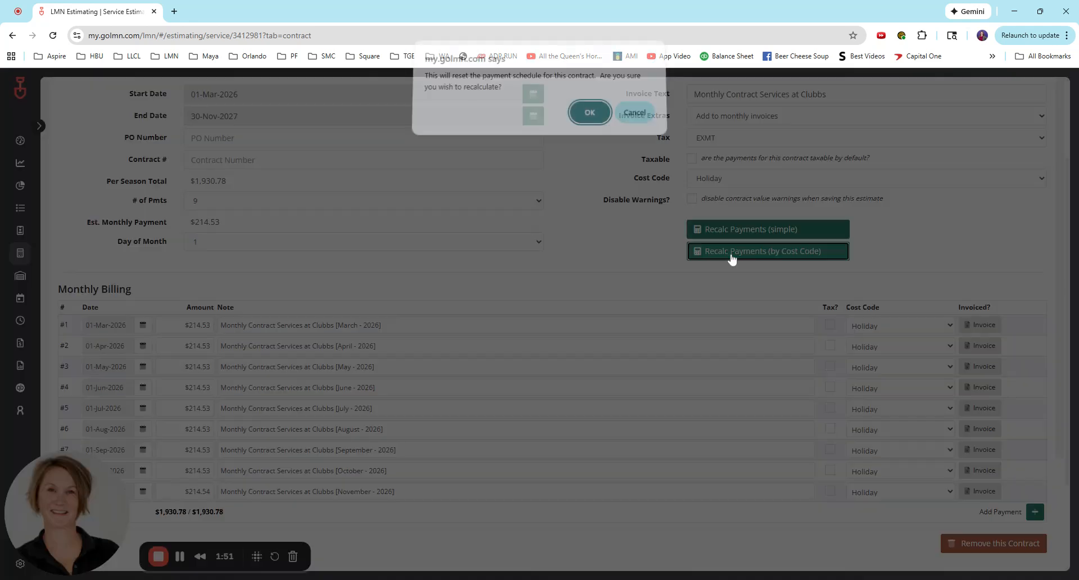
left_click(589, 114)
scroll(588, 163, "up", 2)
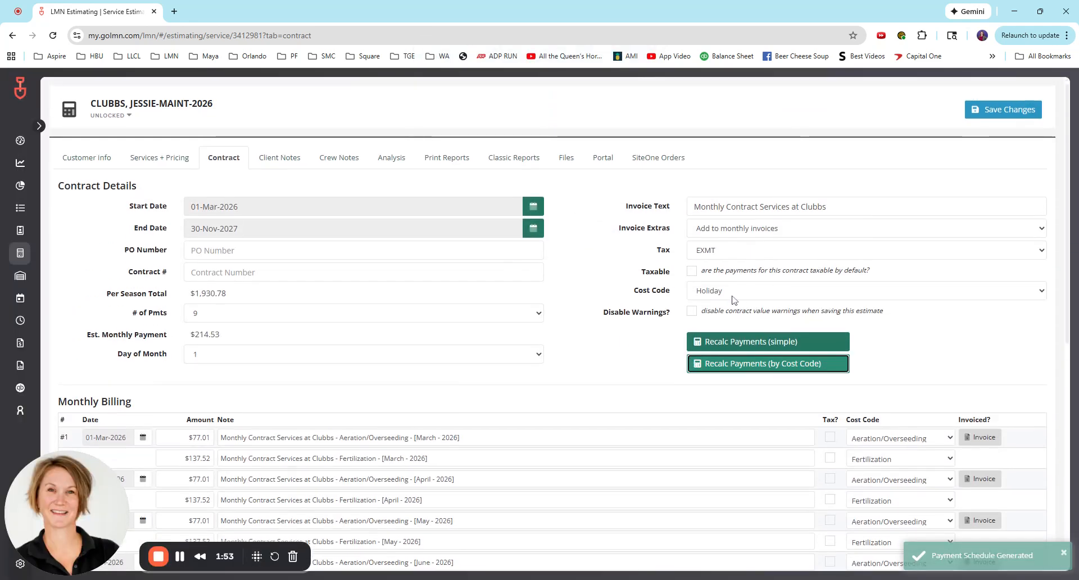
left_click(168, 158)
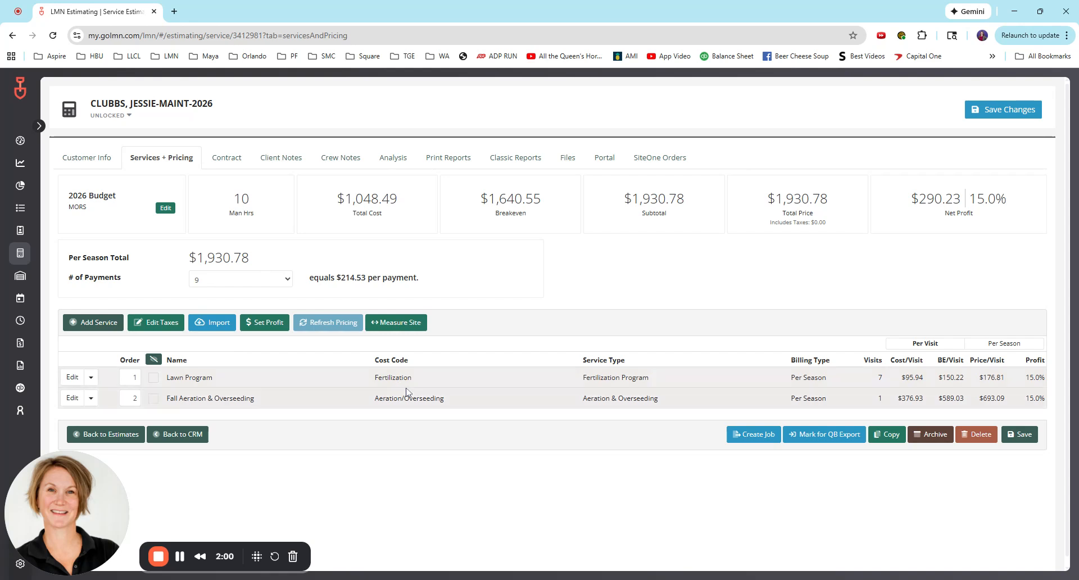
left_click(217, 159)
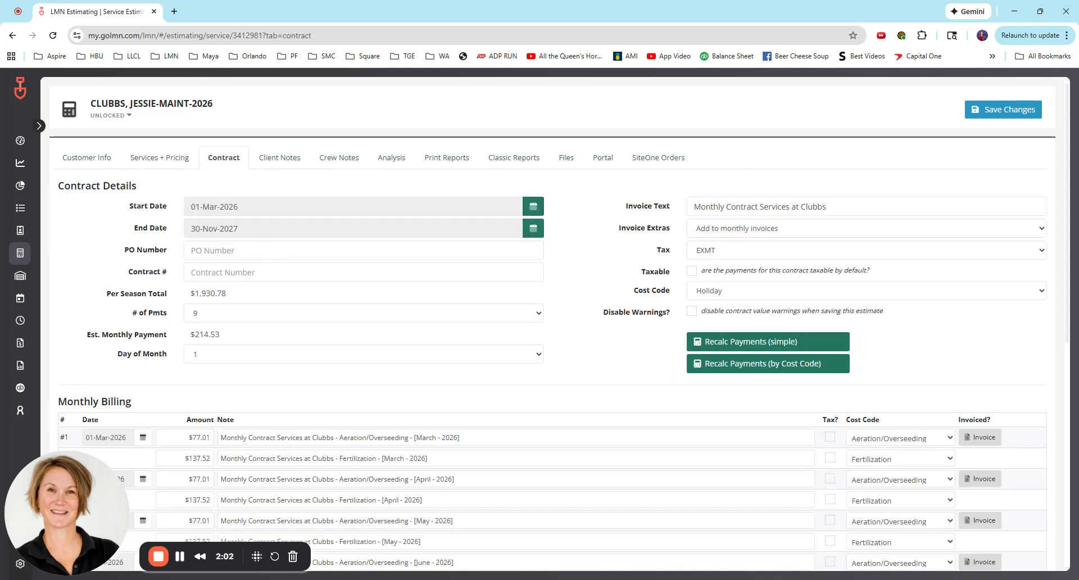
left_click(166, 163)
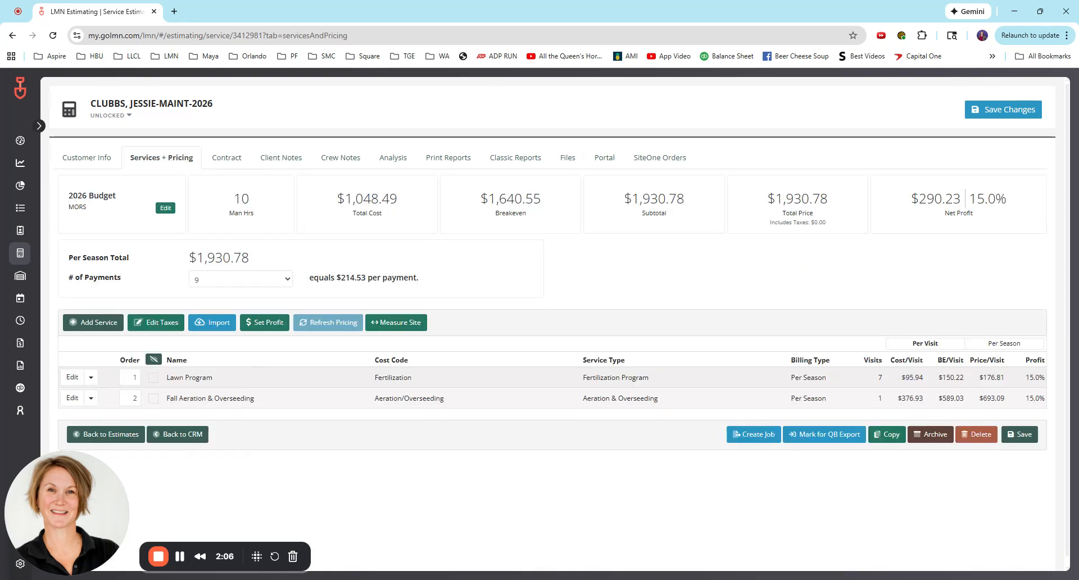
left_click(225, 162)
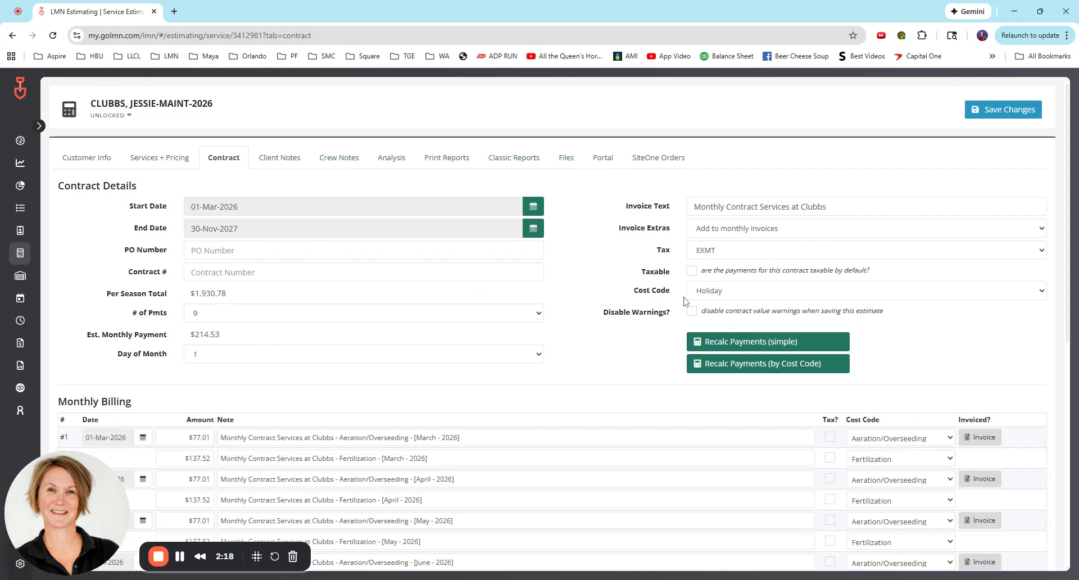
Step: Recalculate the contract payments with the simple method and review the cost codes assigned to the services
left_click(712, 339)
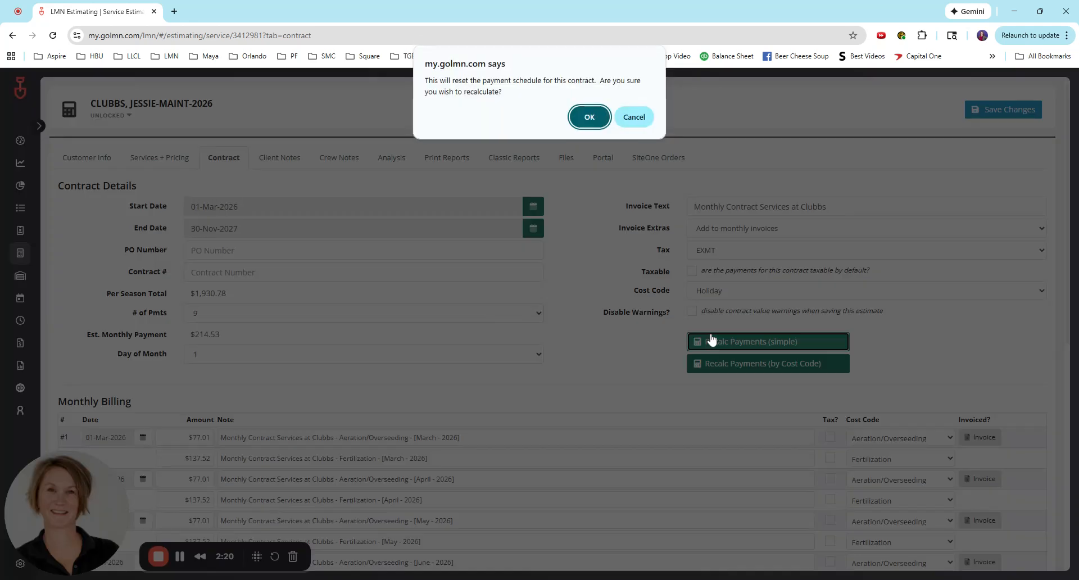
left_click(598, 124)
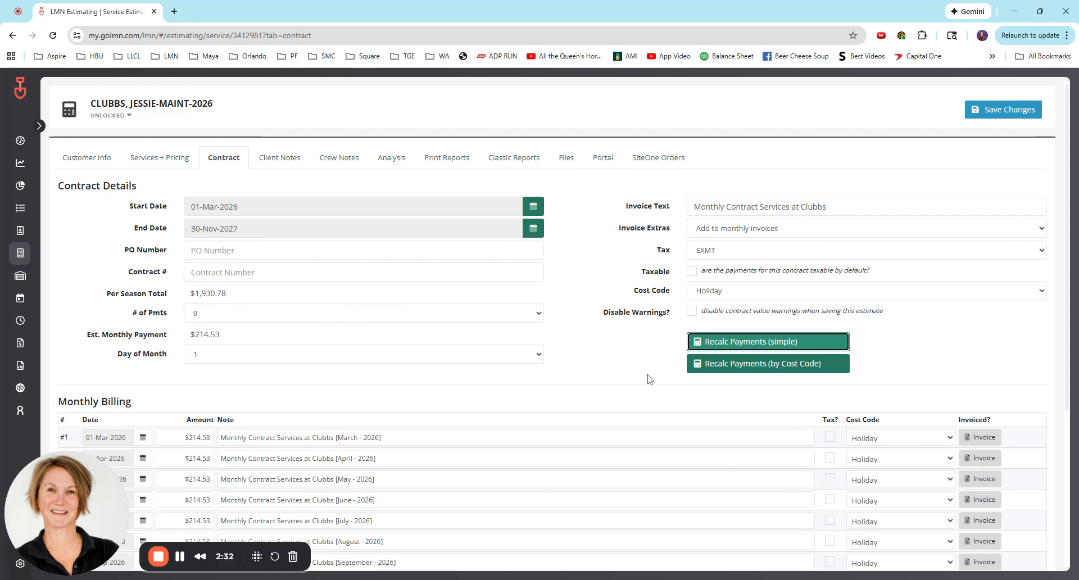
left_click(168, 158)
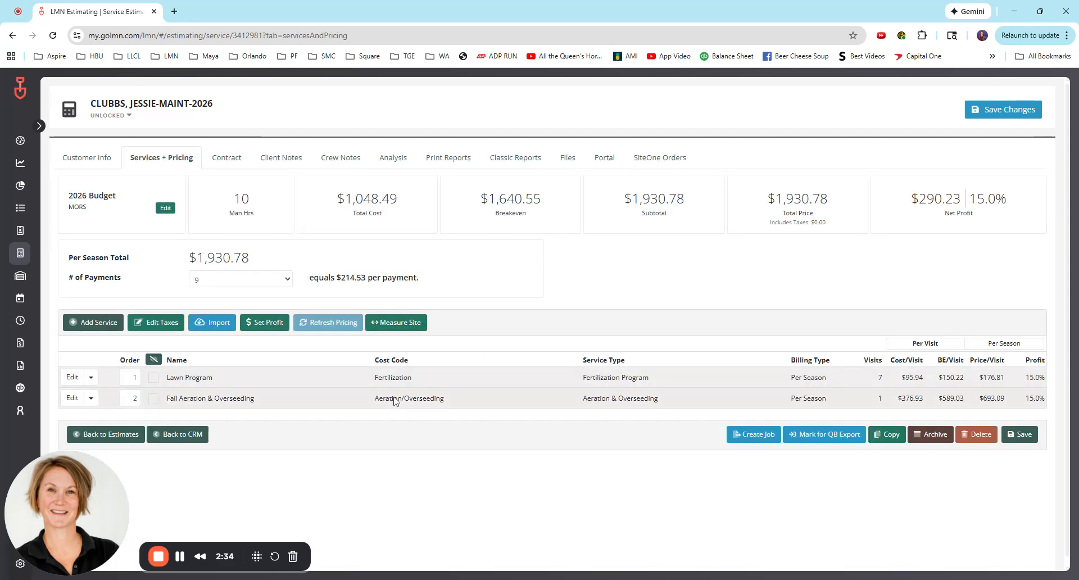
left_click(226, 159)
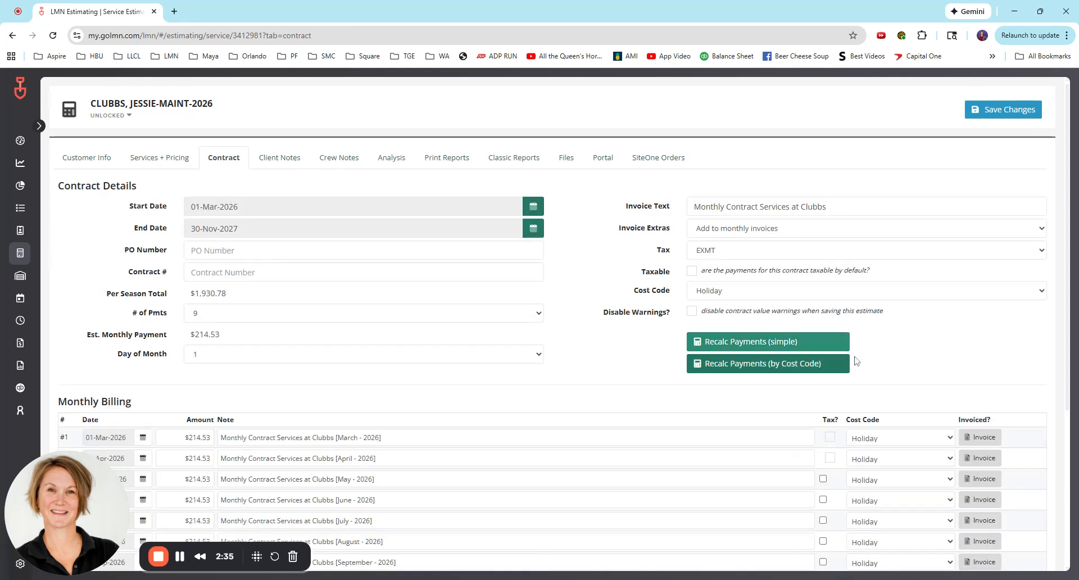
Step: Recalculate the payments by cost code and compare the split billing lines with the estimated monthly payment
left_click(744, 366)
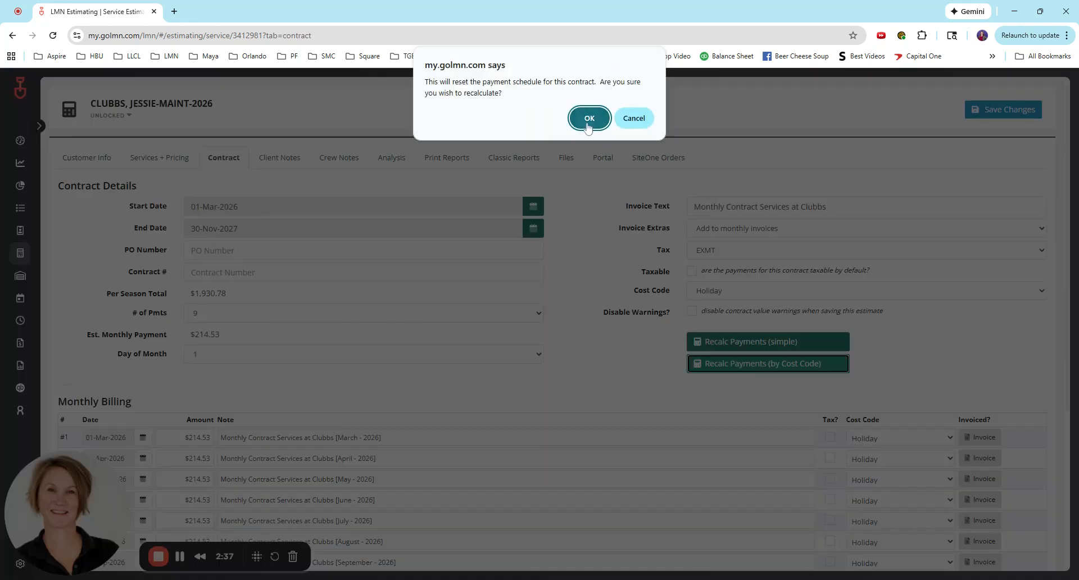
left_click(587, 118)
scroll(553, 390, "down", 2)
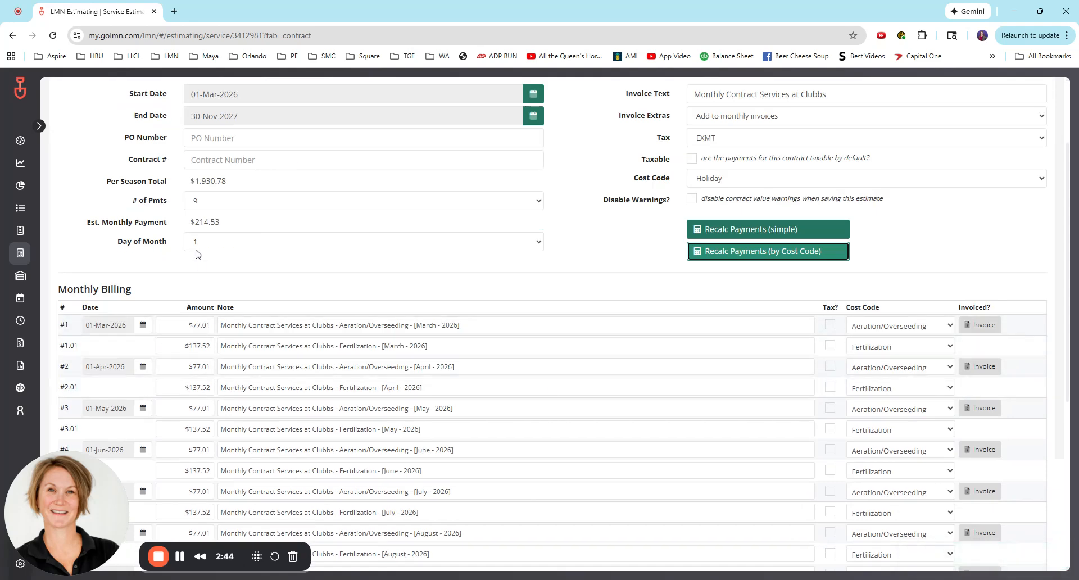
left_click_drag(190, 222, 221, 222)
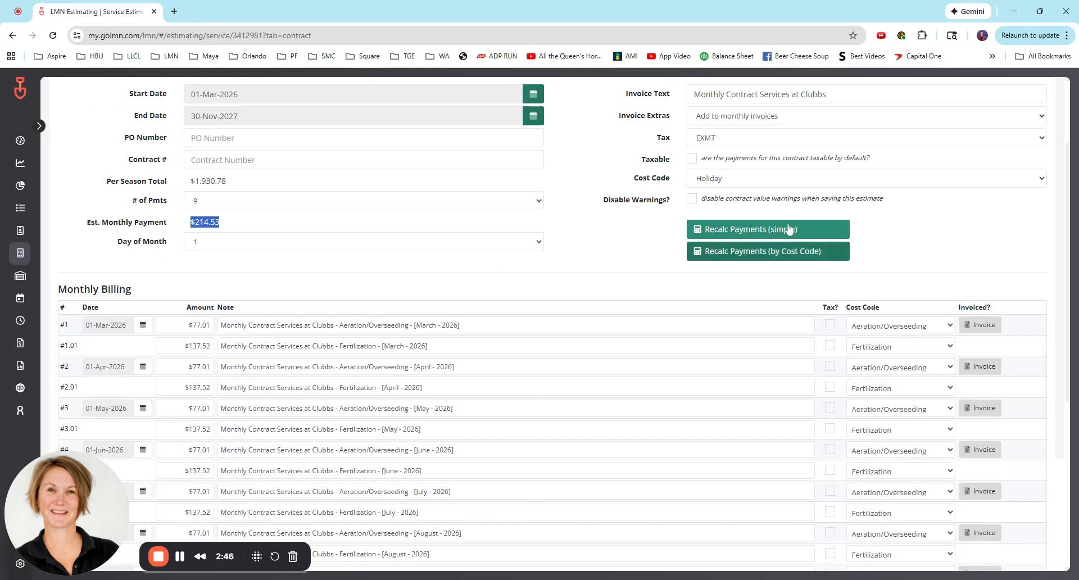
Step: Reset the payment schedule to the simple calculation using the single contract cost code
left_click(781, 229)
left_click(584, 116)
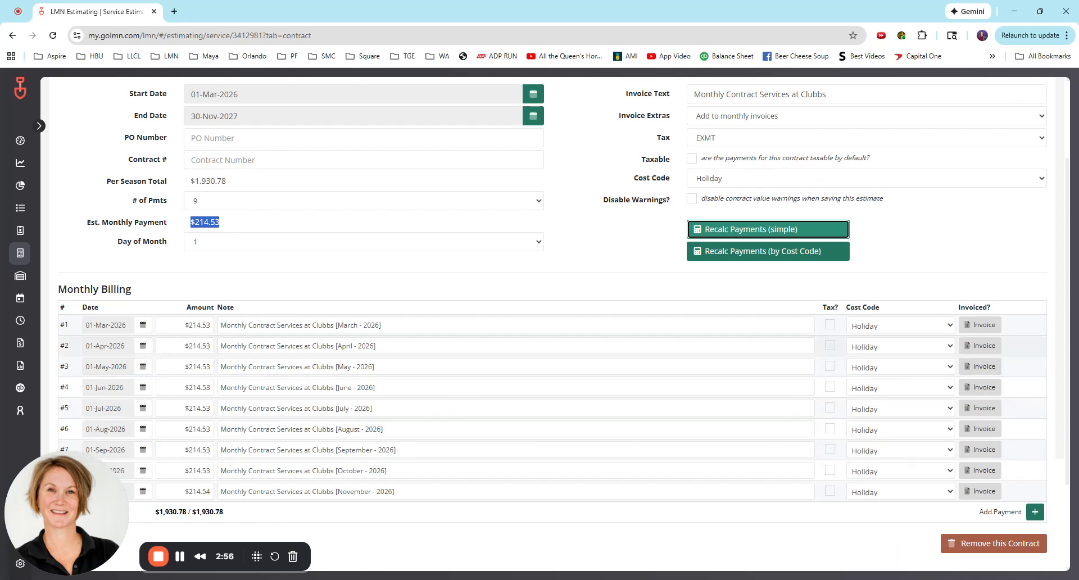
Step: Recalculate the payment schedule by cost code and check its monthly billing lines against the Lawn Program and Fall Aeration & Overseeding services
left_click(710, 252)
left_click(588, 116)
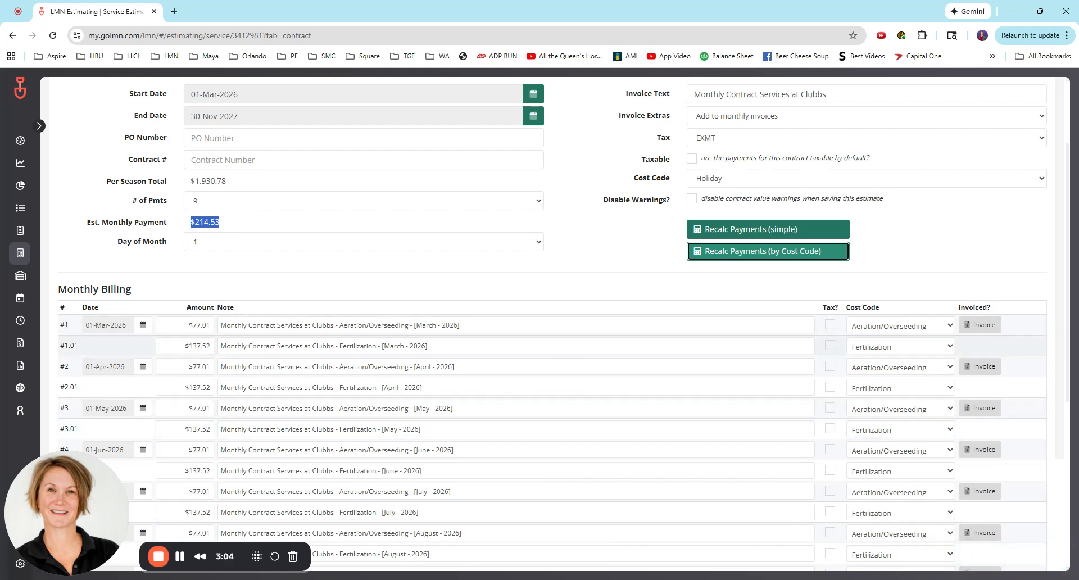
scroll(169, 147, "up", 3)
left_click(168, 157)
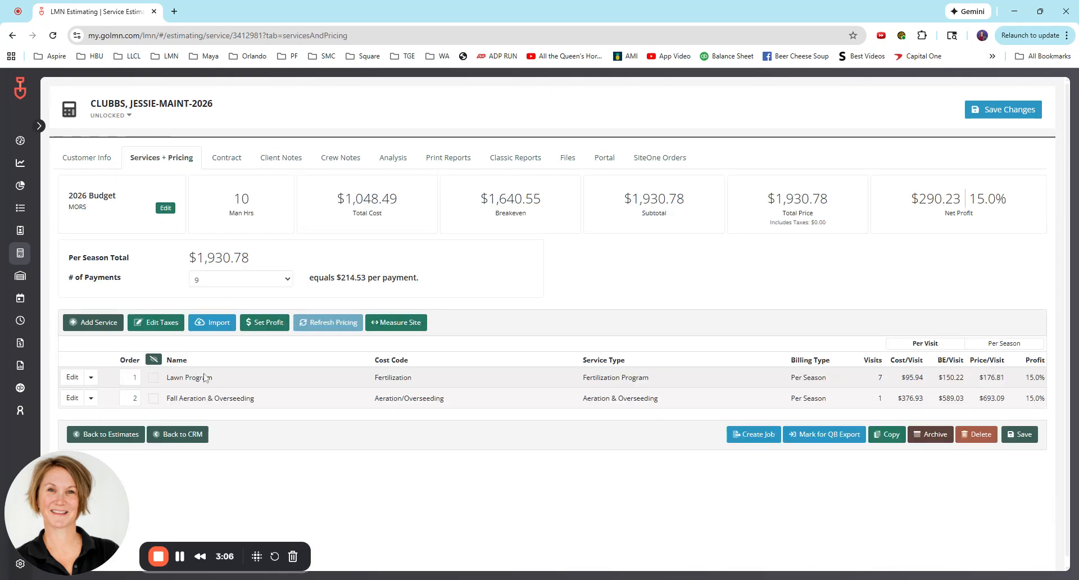
left_click(227, 160)
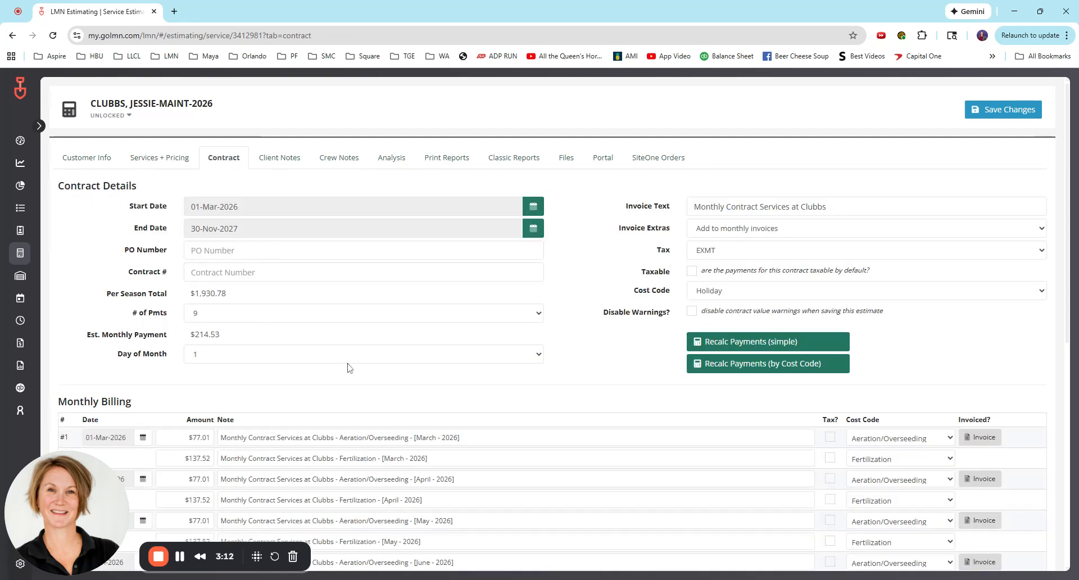
scroll(348, 371, "down", 2)
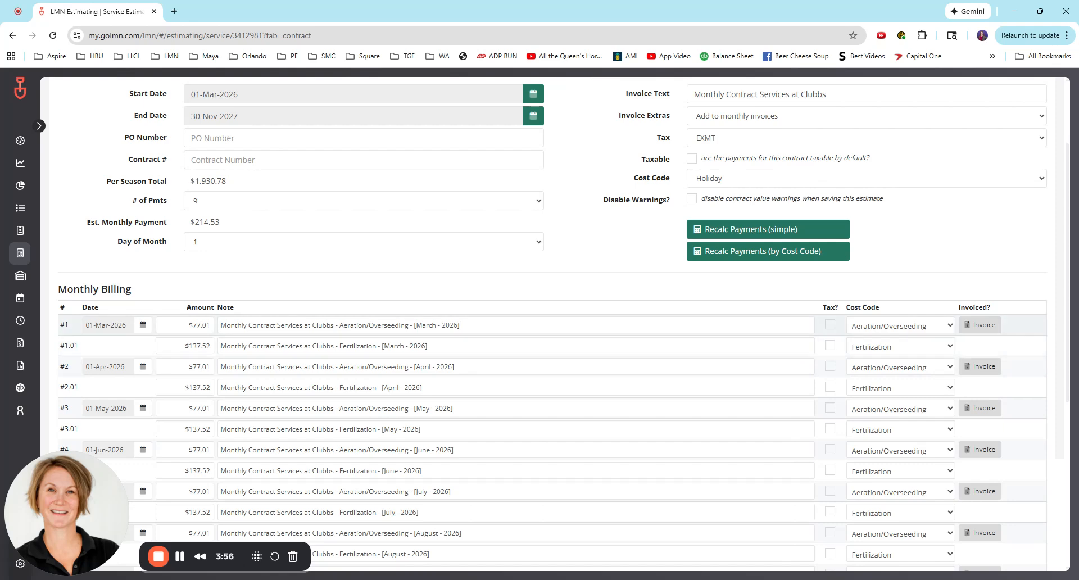
Step: Regenerate the payment schedule with the simple method and switch it back to the calculation by cost code
left_click(724, 229)
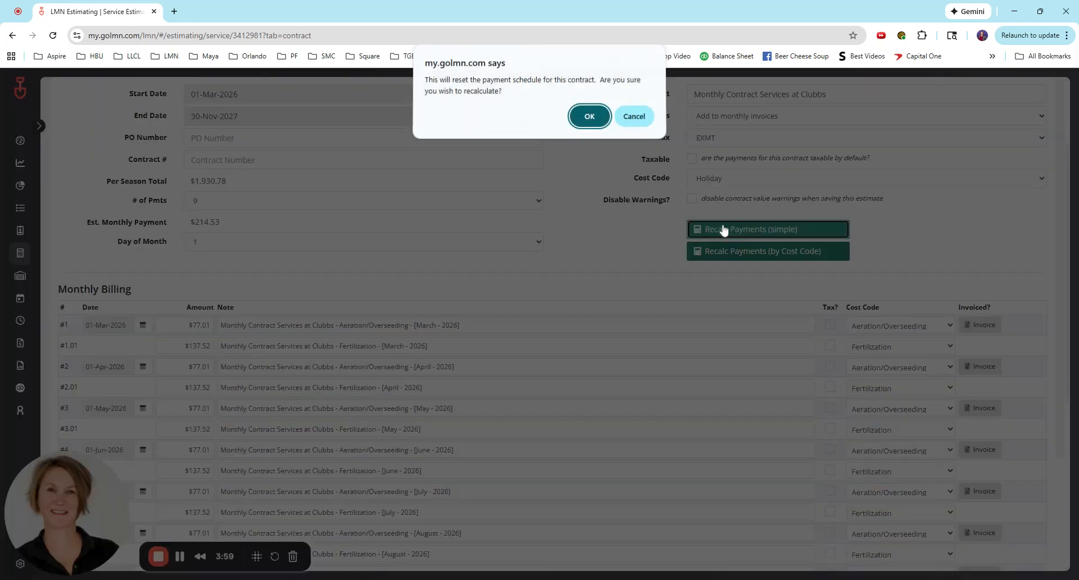
left_click(583, 116)
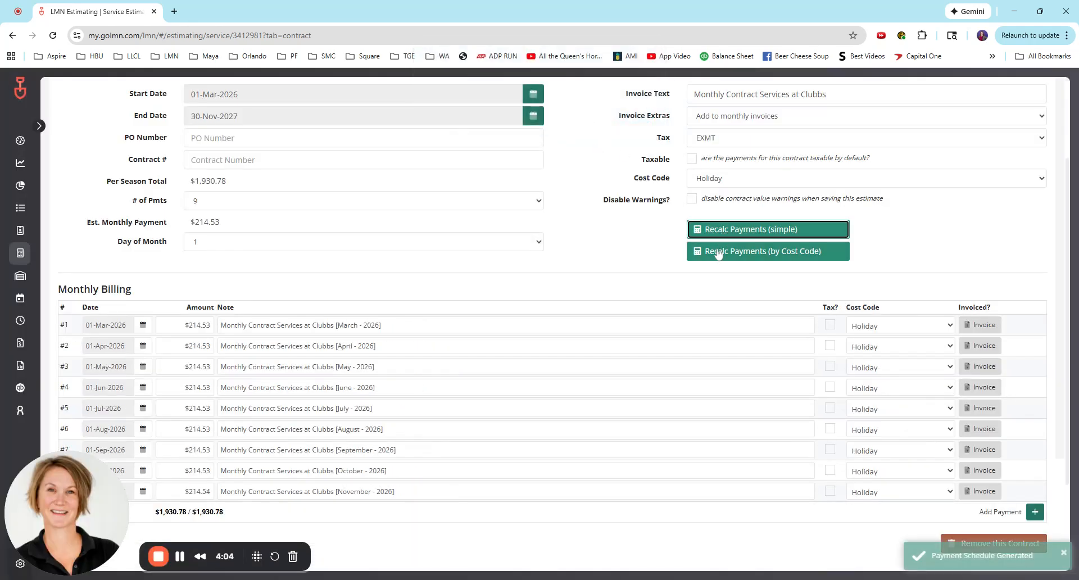
left_click(716, 254)
left_click(585, 118)
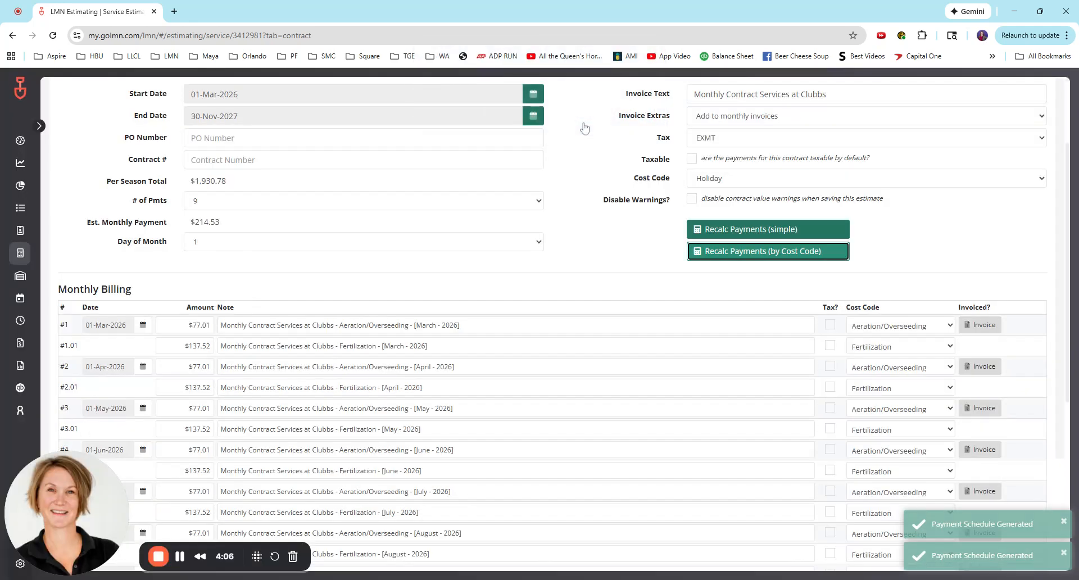